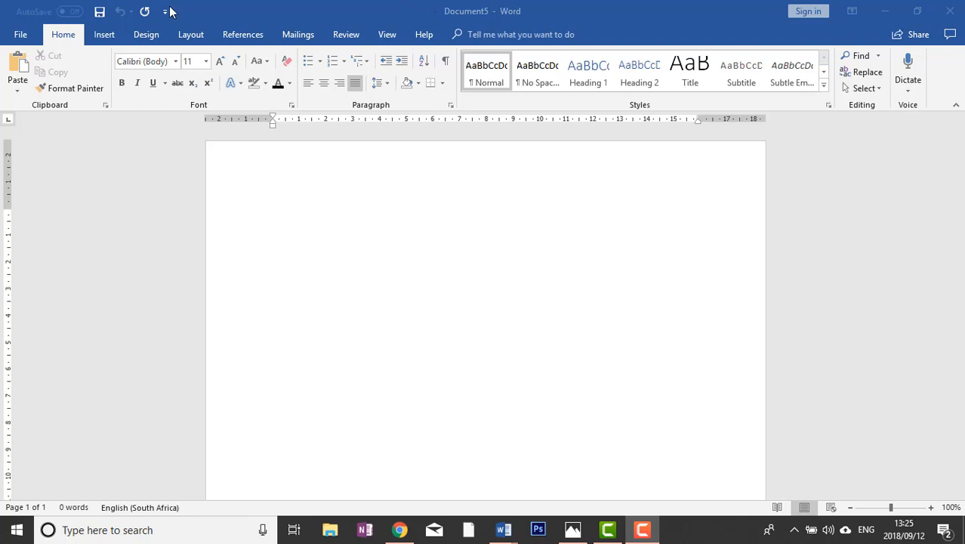
Step: Switch to the open document Document2 that contains the software training article
left_click(105, 34)
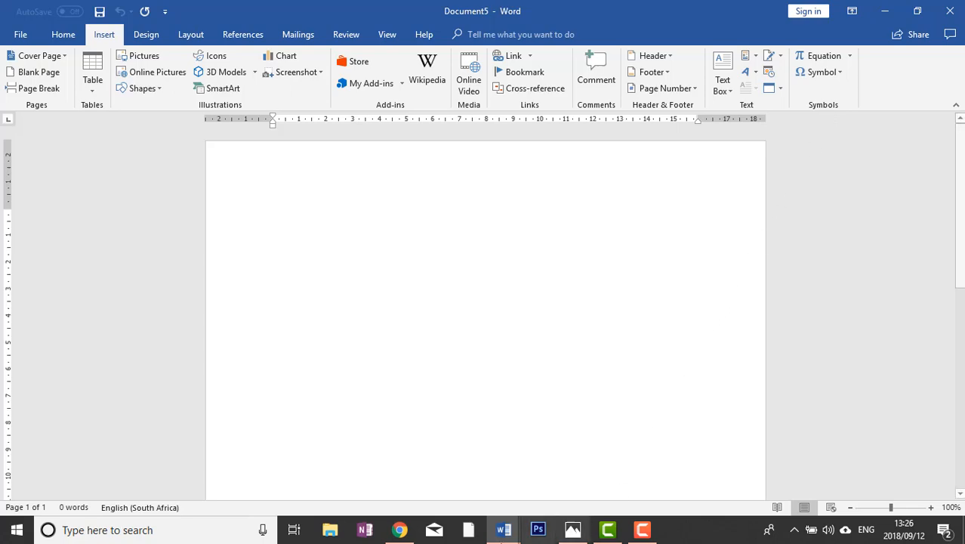
mouse_move(503, 538)
left_click(482, 484)
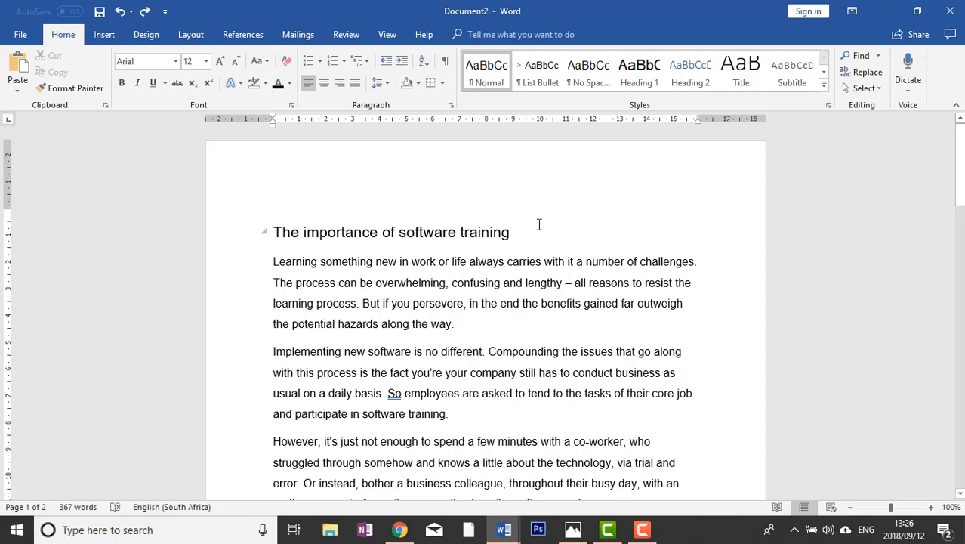
Step: Highlight the heading "The importance of software training" and place the cursor at the start of the first body paragraph
left_click(501, 232)
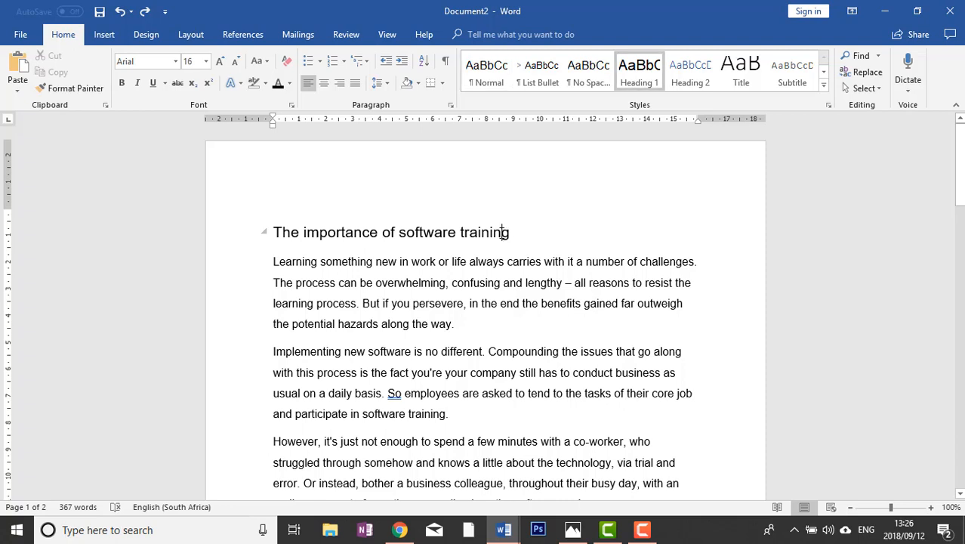
left_click_drag(523, 226, 248, 229)
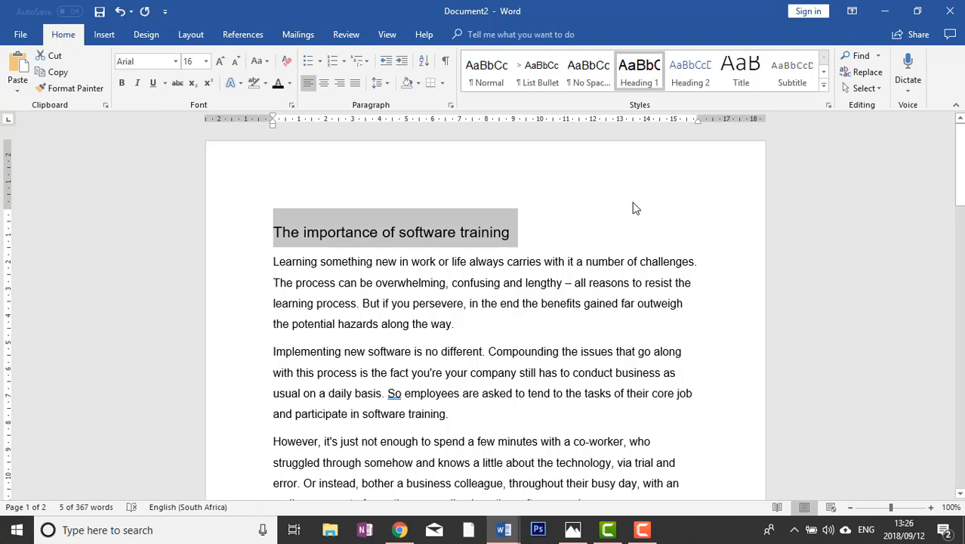
left_click(612, 238)
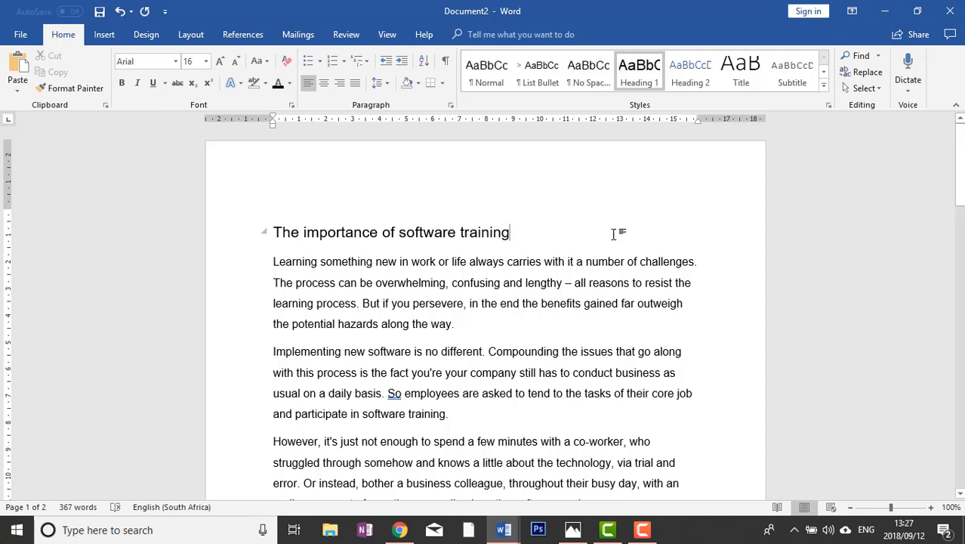
left_click(271, 261)
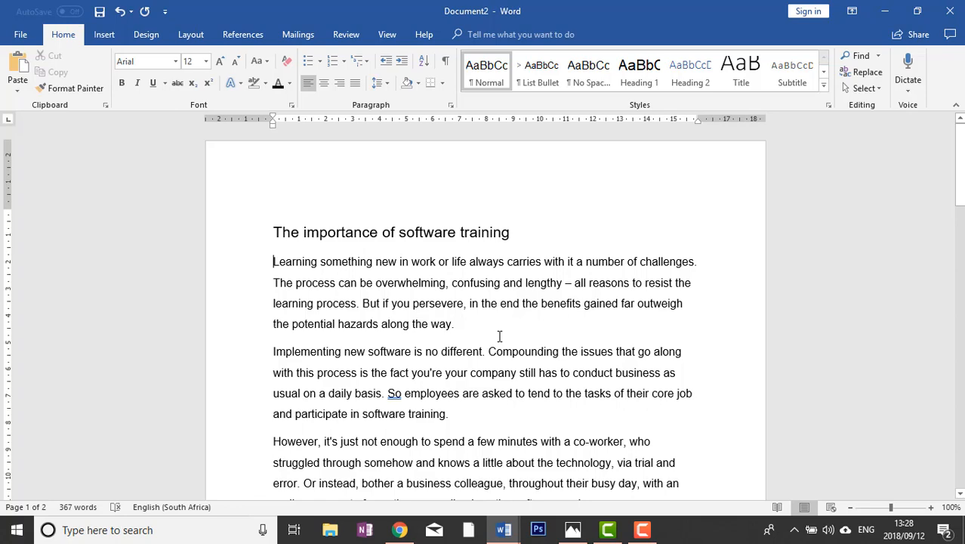
Step: Apply underline, italic and bold to the phrase "Compounding the issues that go along with this process" in the second paragraph
scroll(497, 333, "down", 3)
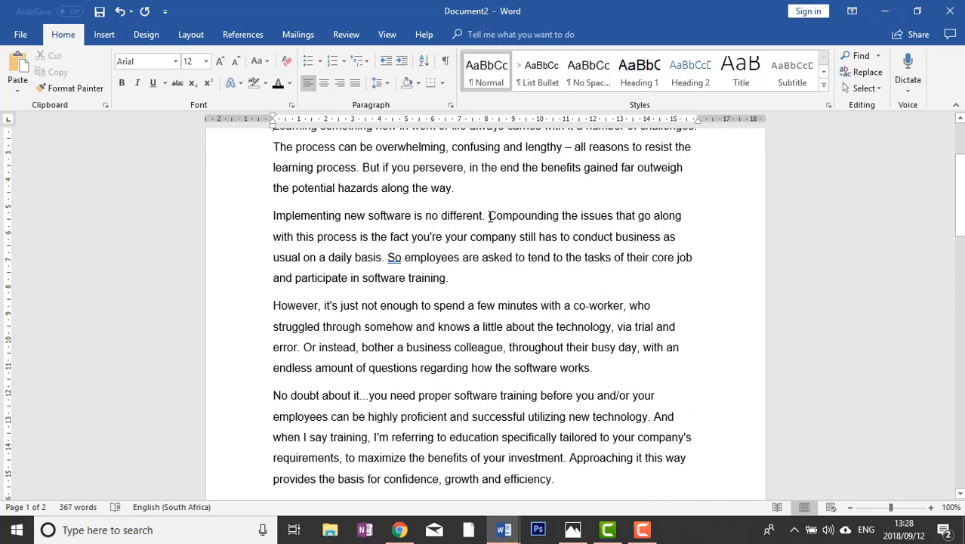
left_click_drag(490, 216, 561, 214)
left_click_drag(620, 216, 357, 238)
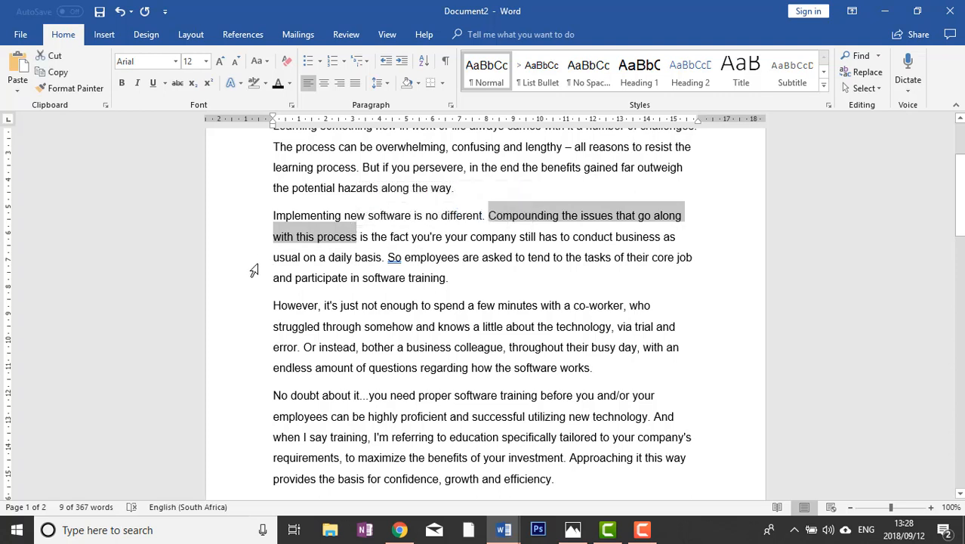
left_click(152, 84)
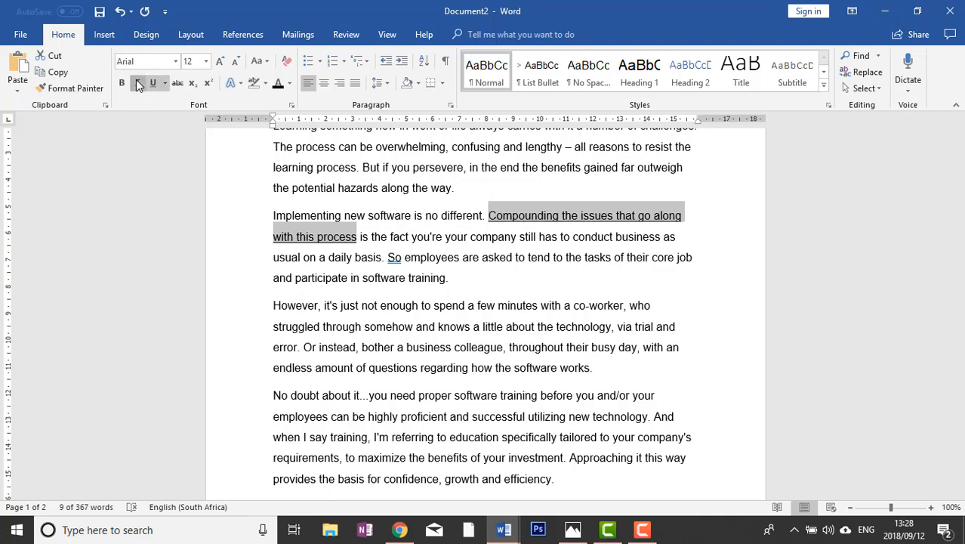
left_click(137, 83)
left_click(120, 84)
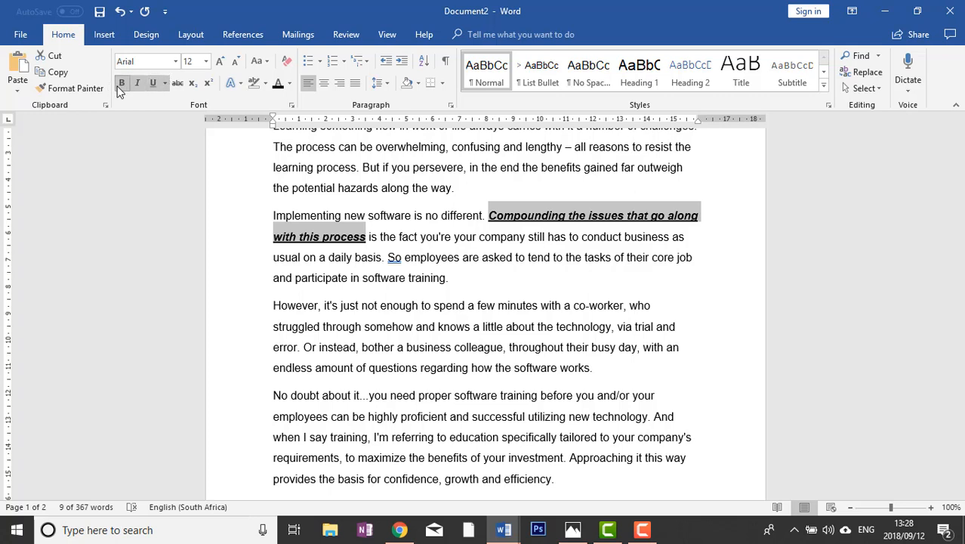
Step: Try bold alone, italic alone and underline alone on the selected phrase, and clear all three formats
left_click(135, 85)
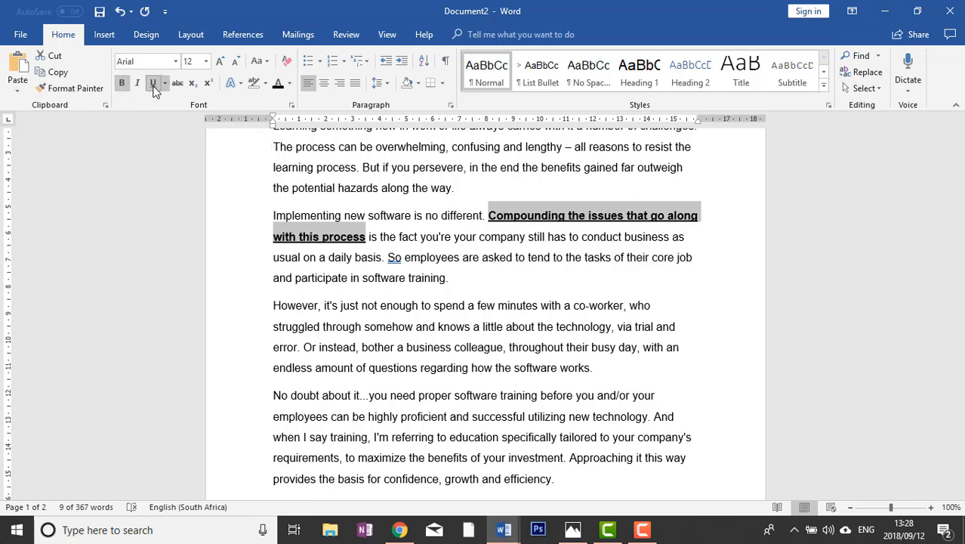
left_click(153, 86)
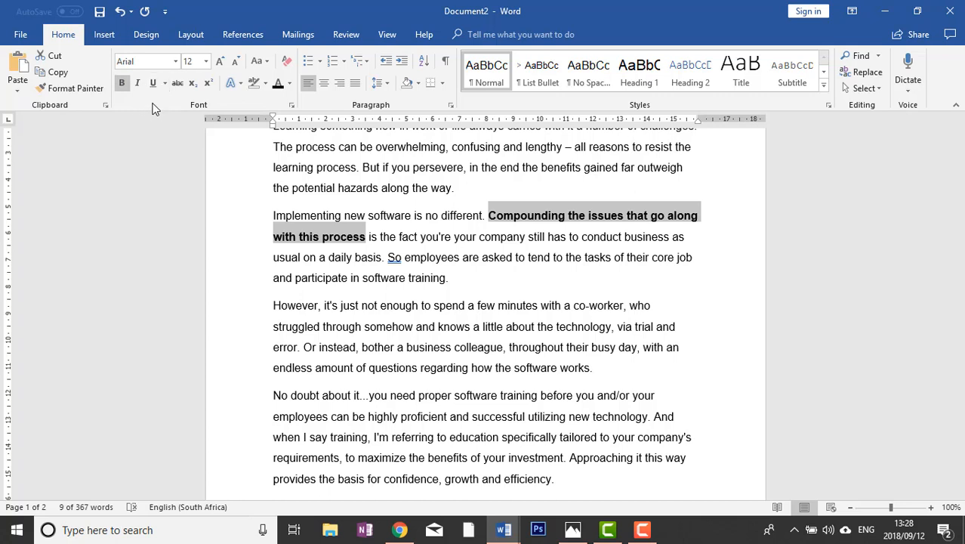
left_click(124, 85)
left_click(137, 83)
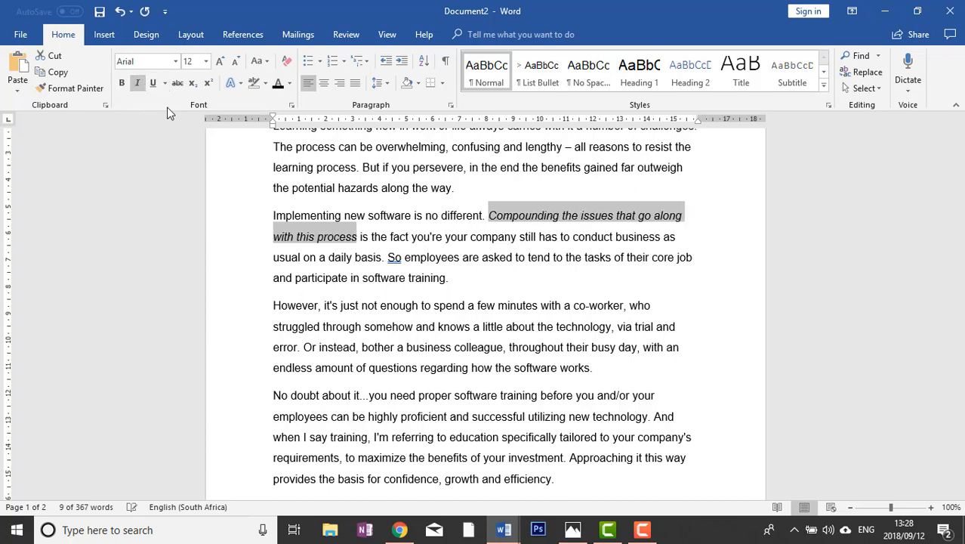
left_click(137, 84)
left_click(153, 84)
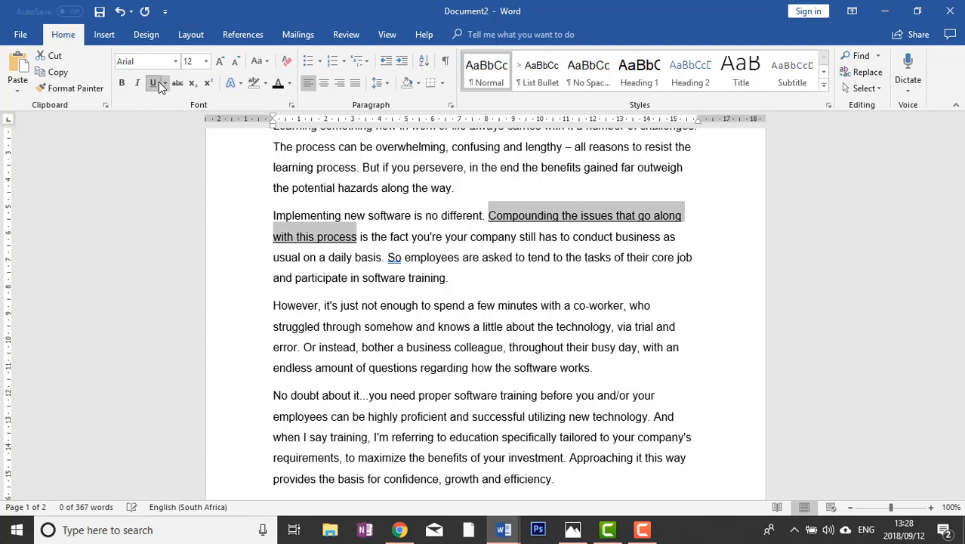
left_click(153, 84)
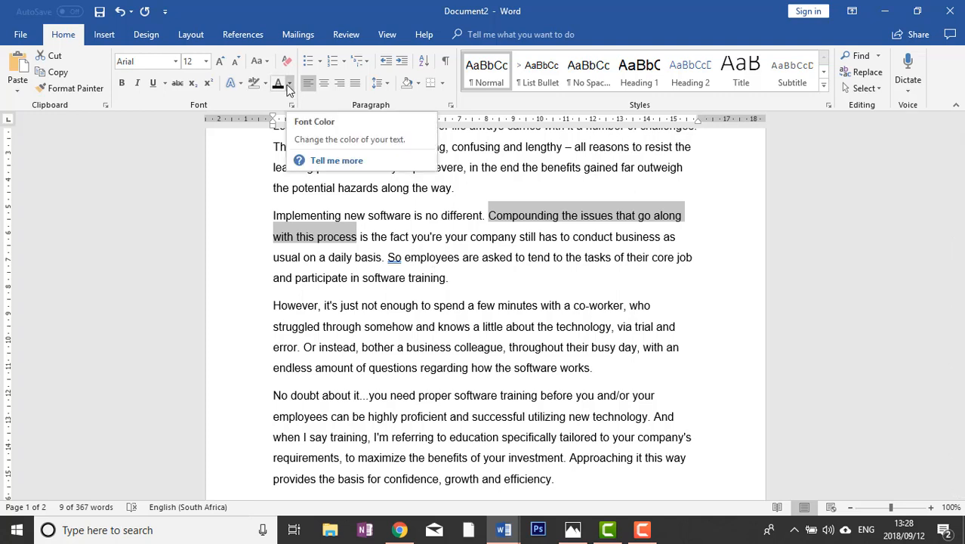
Step: View the font colour choices for the selected phrase, close them without picking a colour and deselect the phrase
left_click(288, 85)
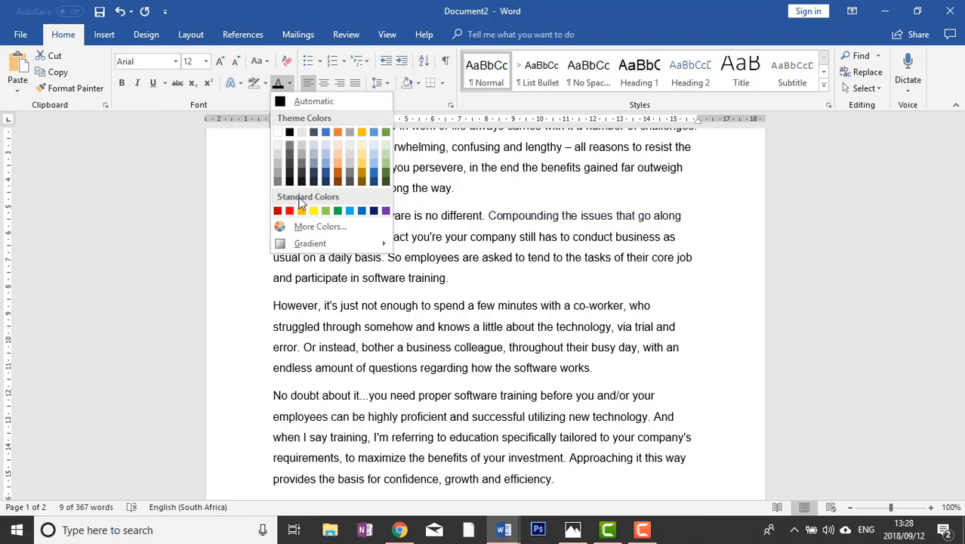
left_click(754, 184)
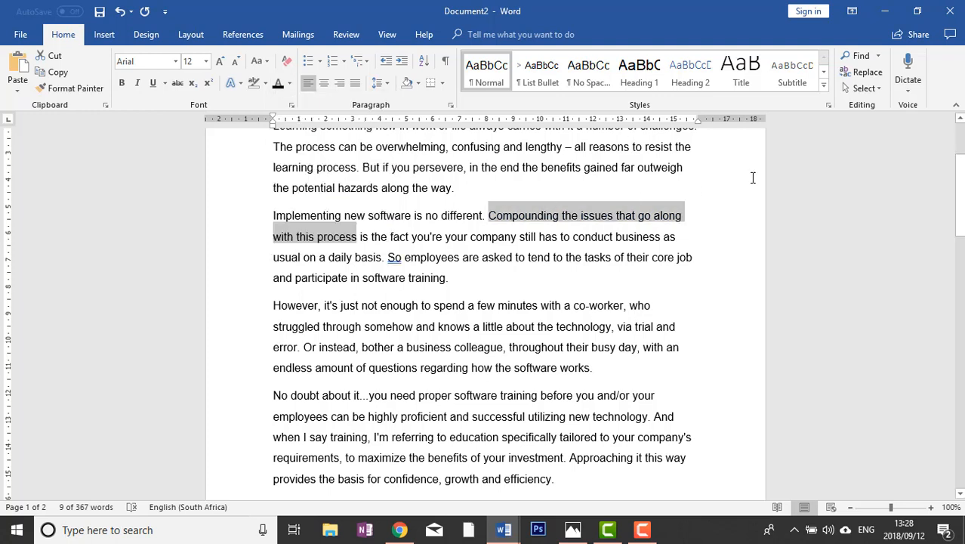
left_click(715, 167)
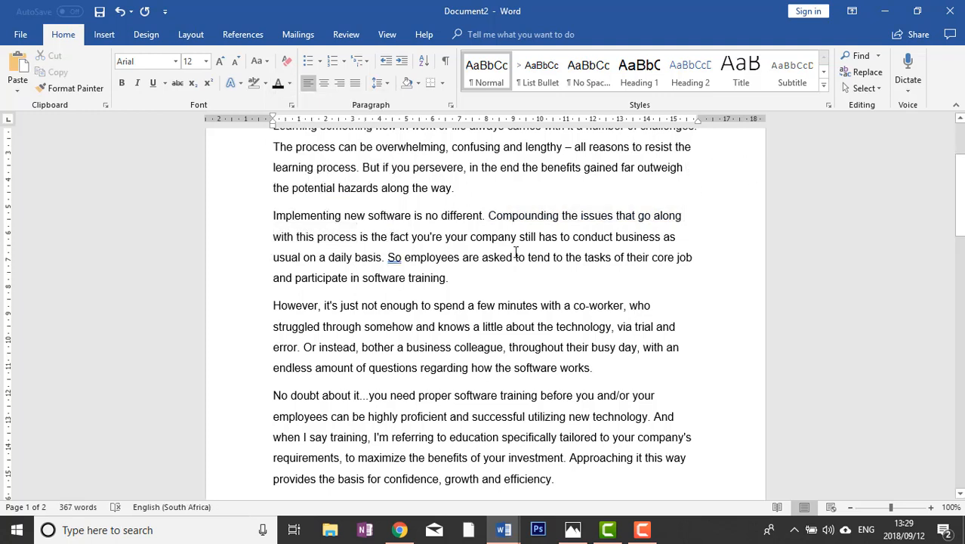
Step: Try to set the first body paragraph's line spacing to 1.5 lines in the paragraph settings
scroll(543, 255, "down", 1)
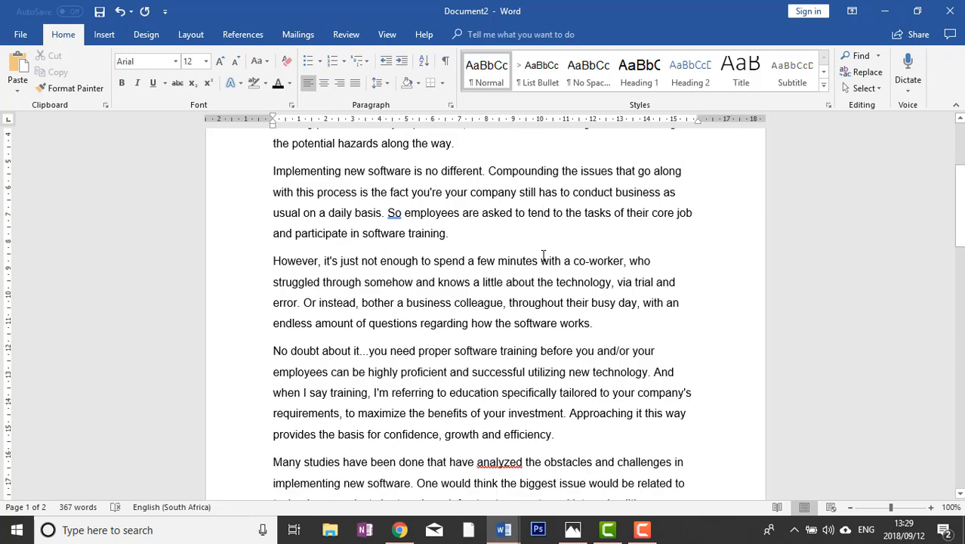
scroll(544, 255, "up", 2)
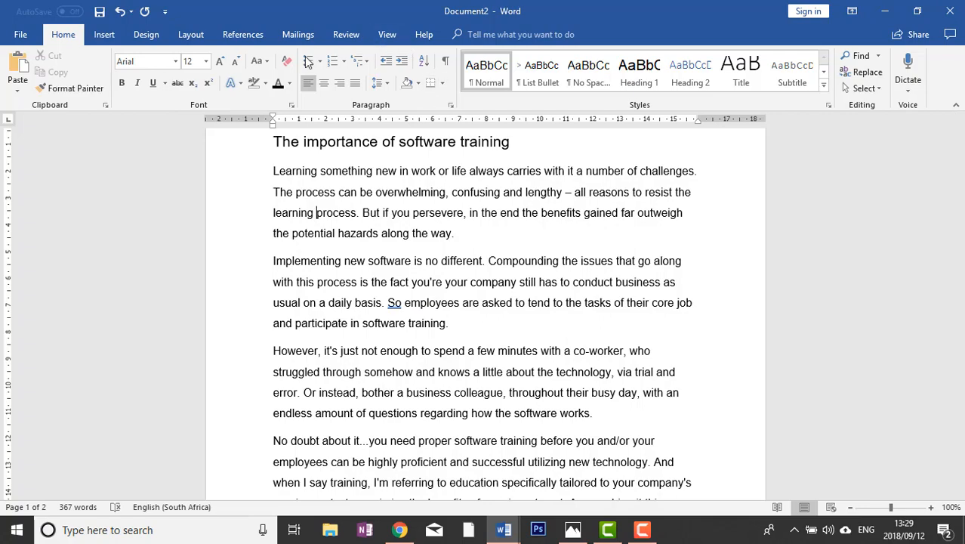
left_click(450, 106)
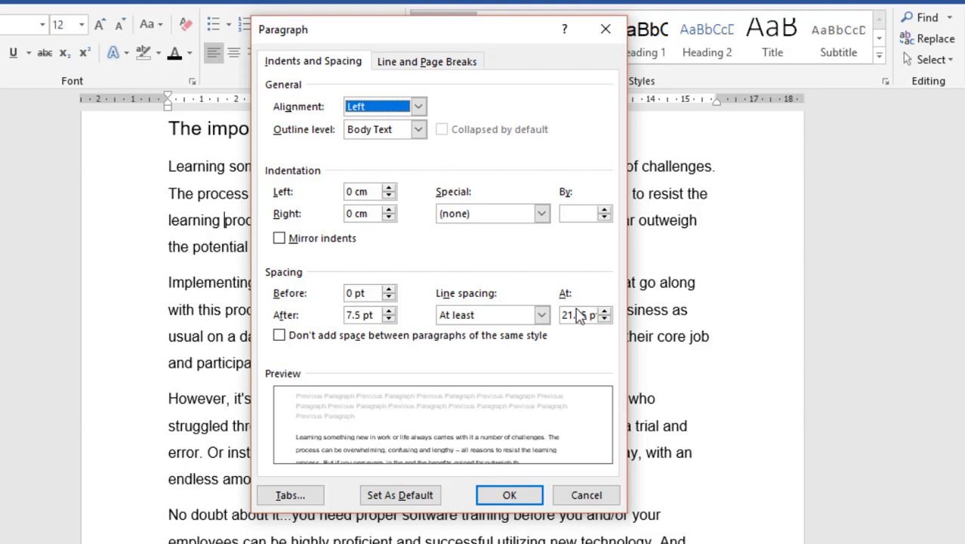
left_click(541, 316)
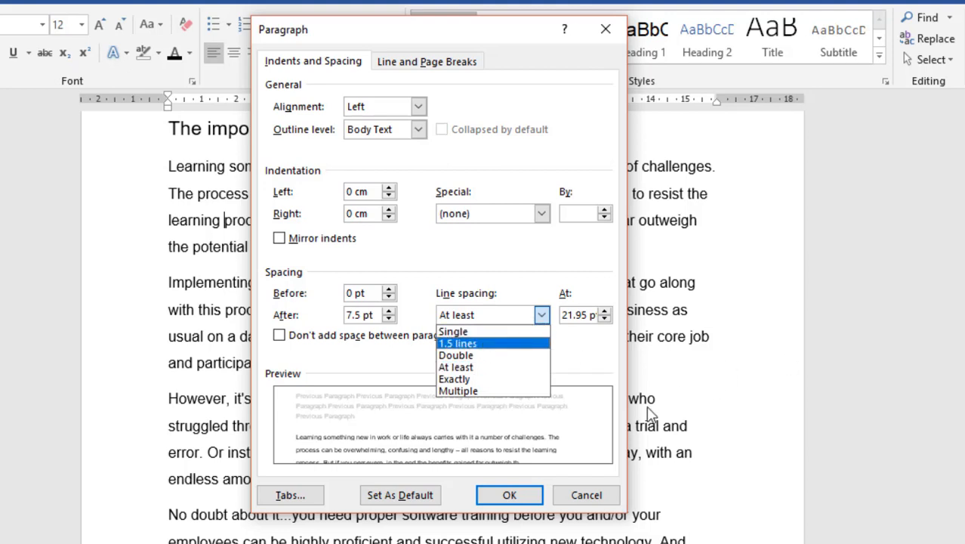
left_click(516, 493)
left_click(515, 495)
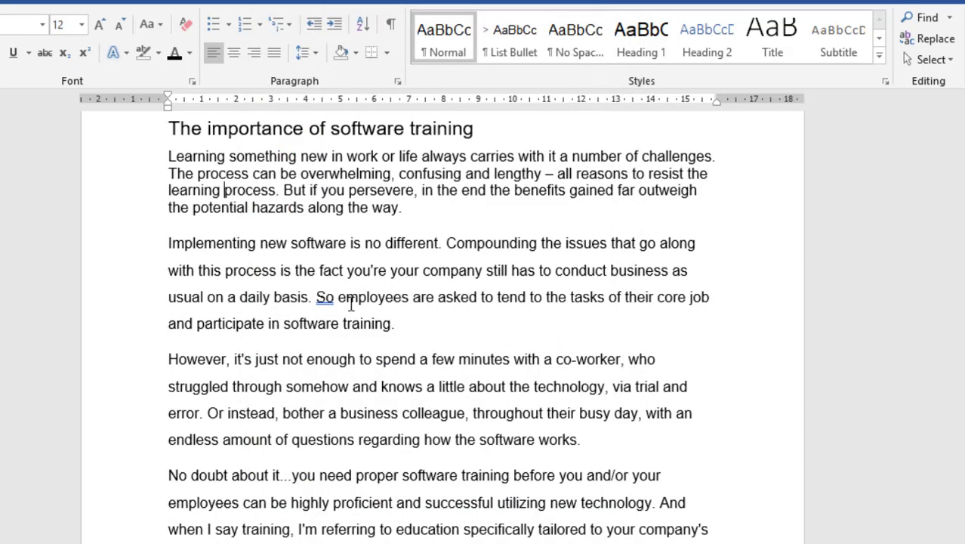
Step: Select the whole first body paragraph and set its line spacing to 1.5 lines
left_click_drag(412, 214, 151, 159)
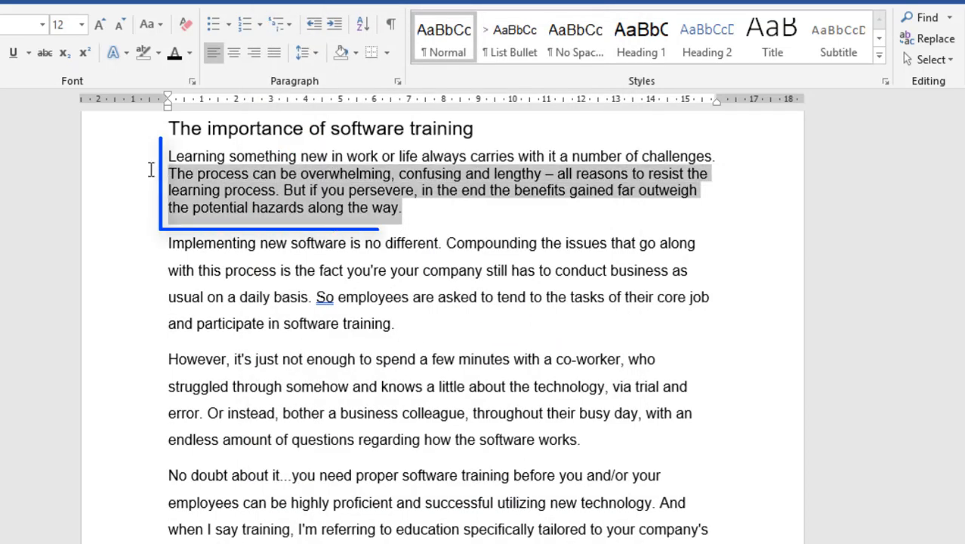
left_click(398, 81)
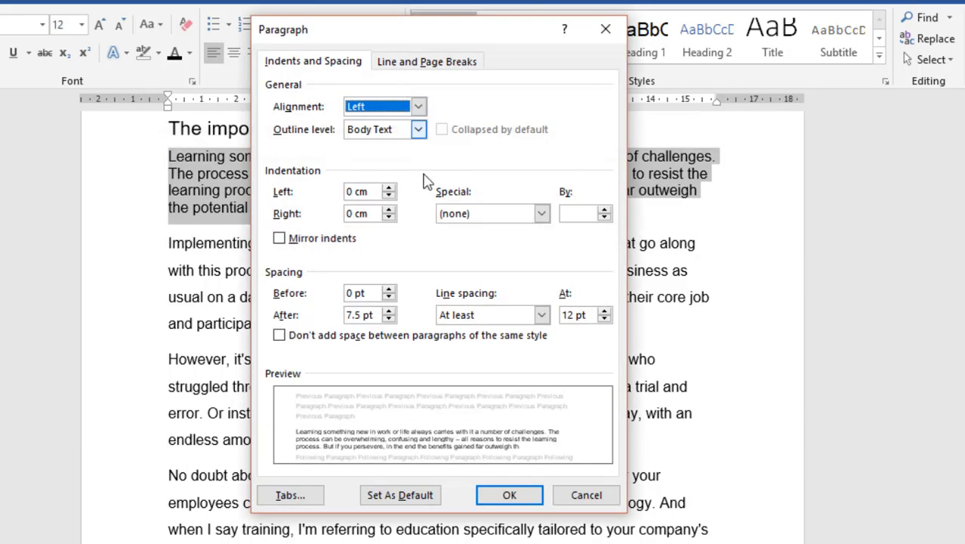
left_click(542, 314)
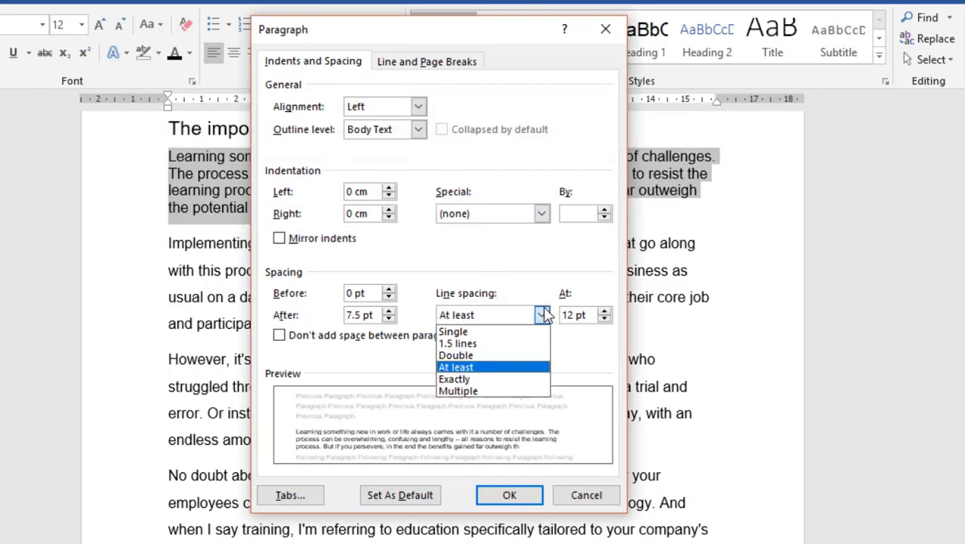
left_click(492, 343)
left_click(491, 501)
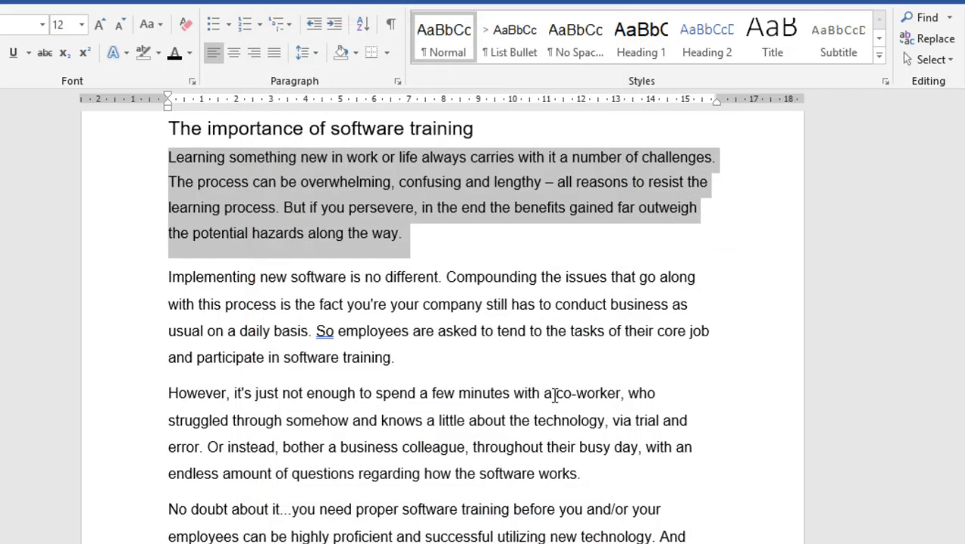
left_click(581, 377)
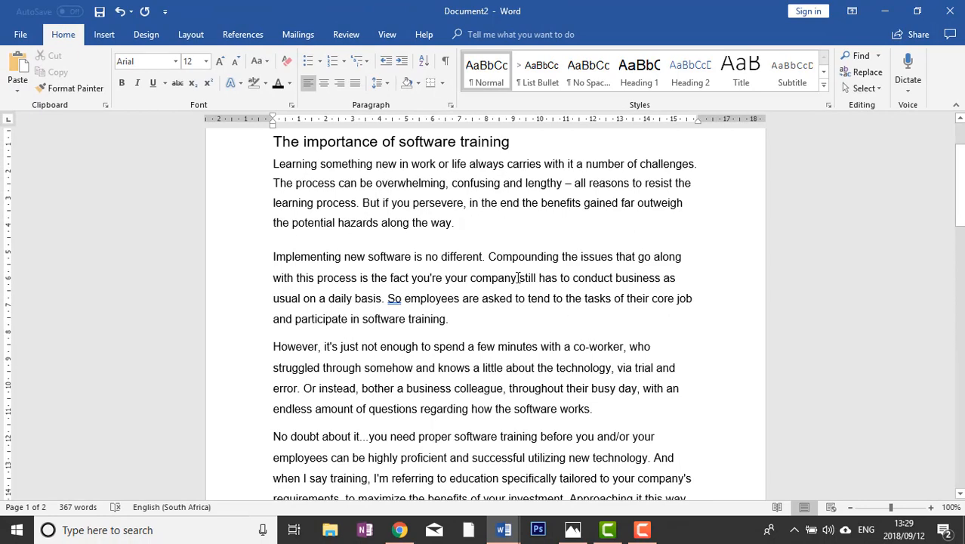
scroll(518, 277, "up", 2)
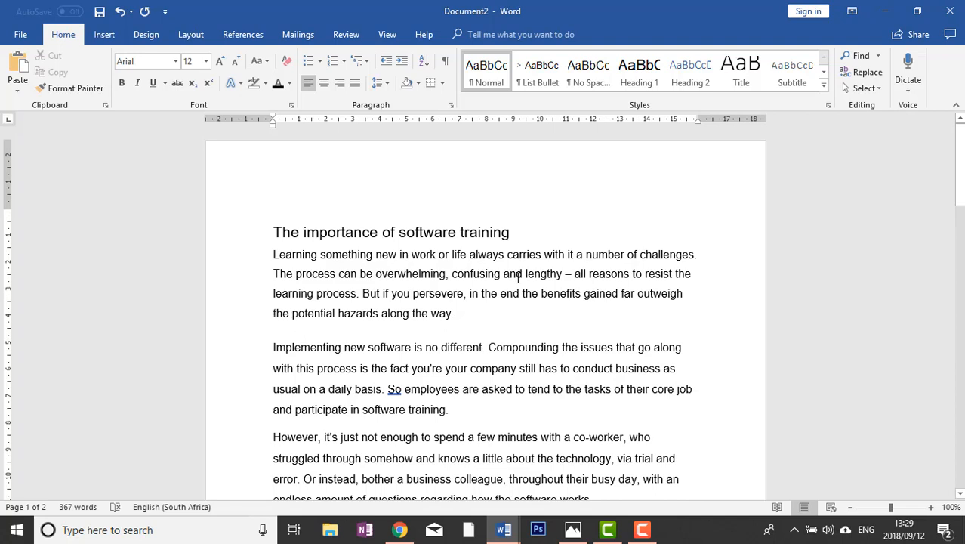